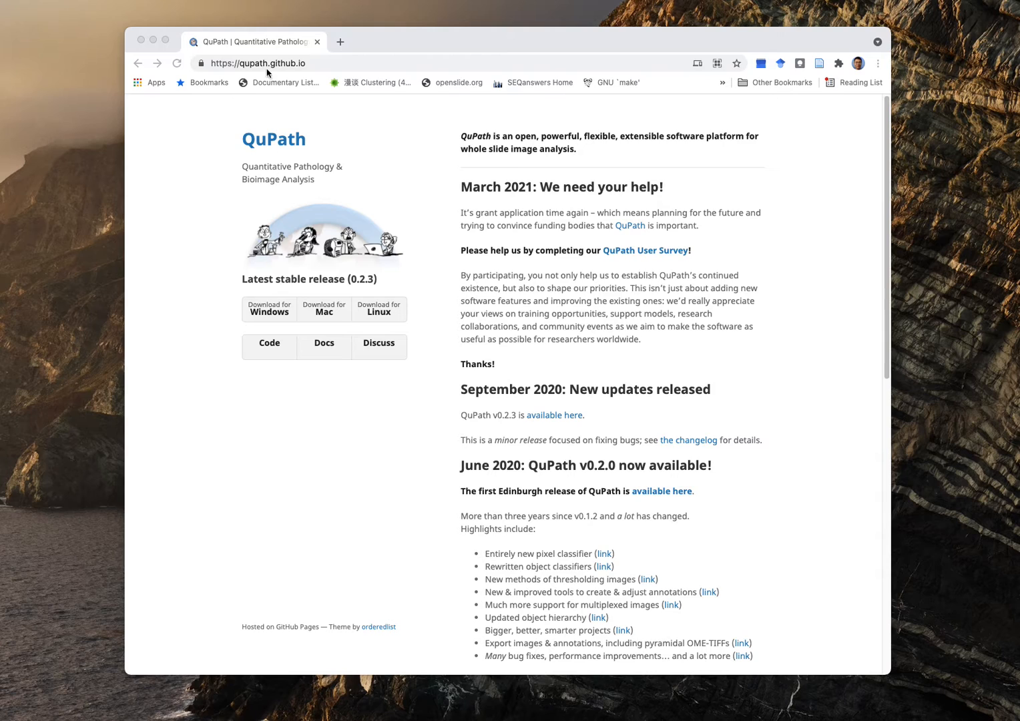
# Close the browser window showing the QuPath website and switch to QuPath.
pyautogui.click(268, 63)
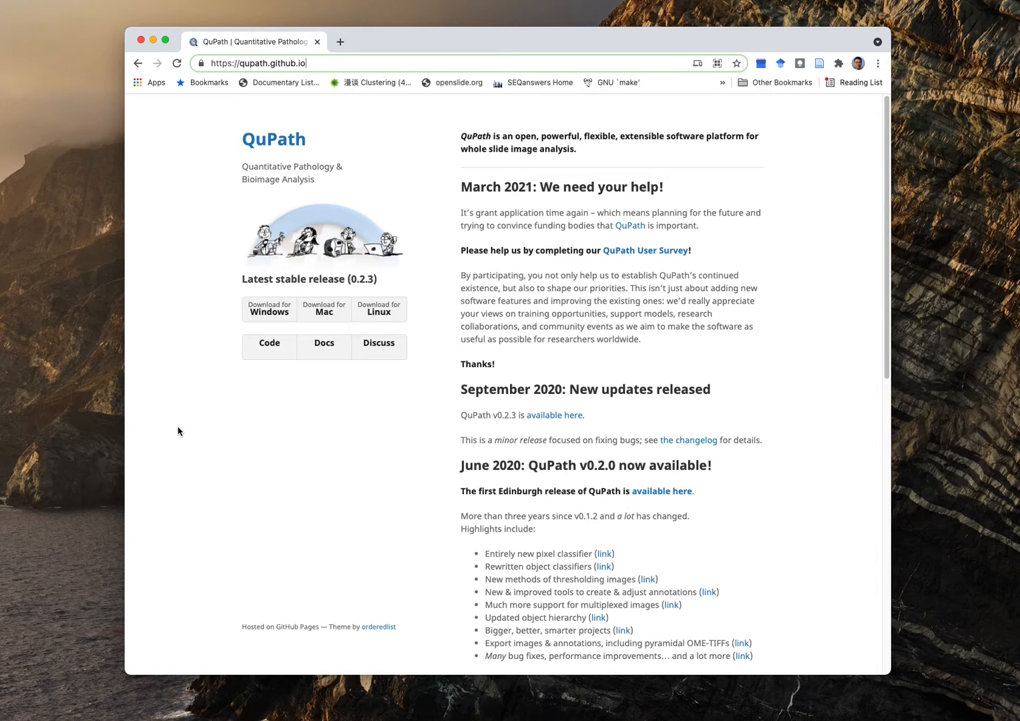
pyautogui.click(176, 369)
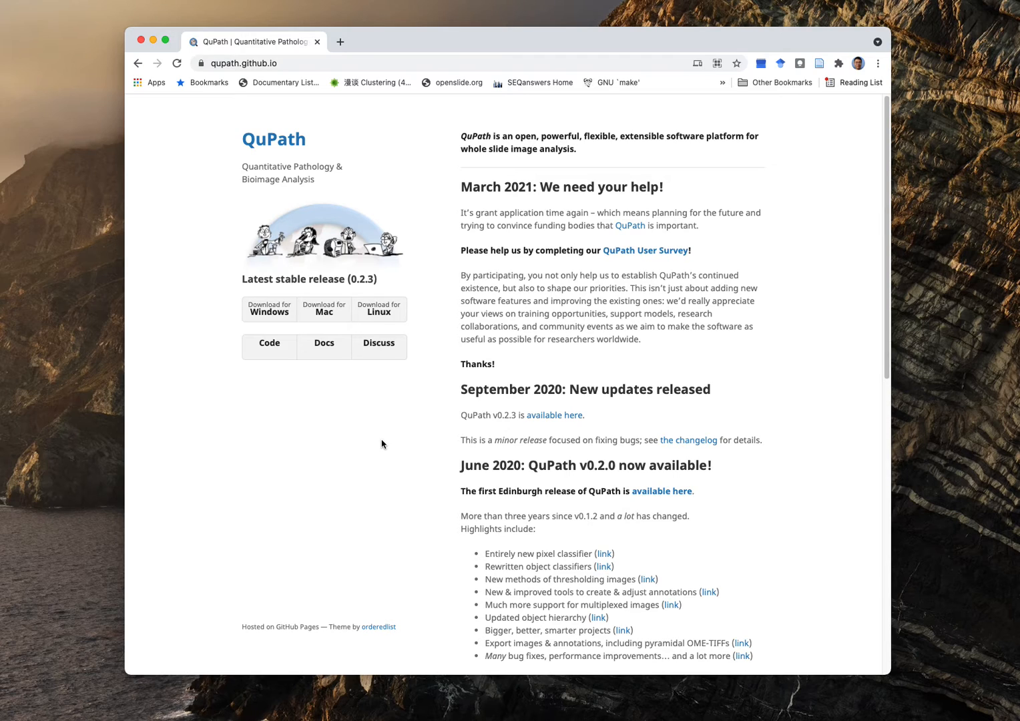
pyautogui.click(141, 39)
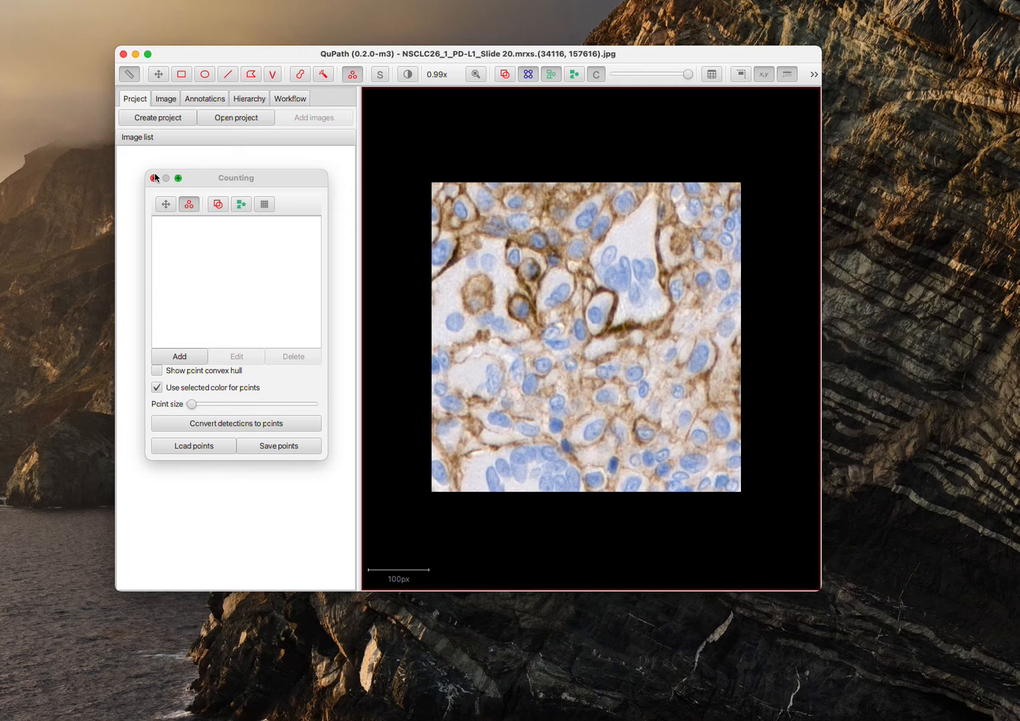
# Close the Counting window and reposition the QuPath main window on the desktop.
pyautogui.click(154, 179)
pyautogui.moveTo(412, 55); pyautogui.dragTo(368, 50)
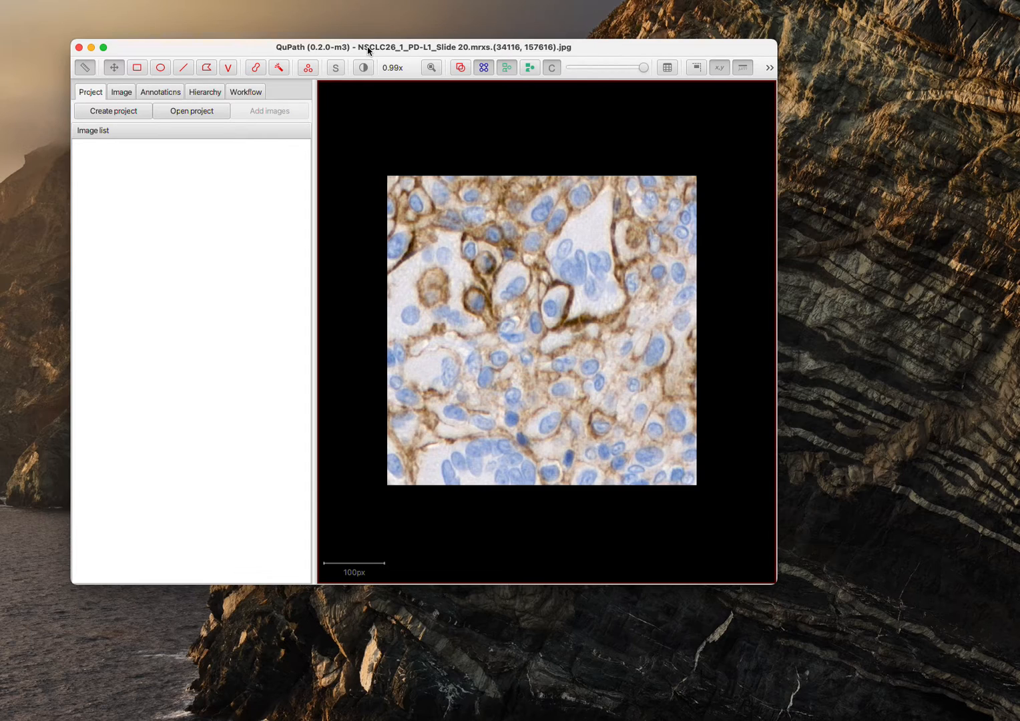
pyautogui.moveTo(367, 50); pyautogui.dragTo(399, 45)
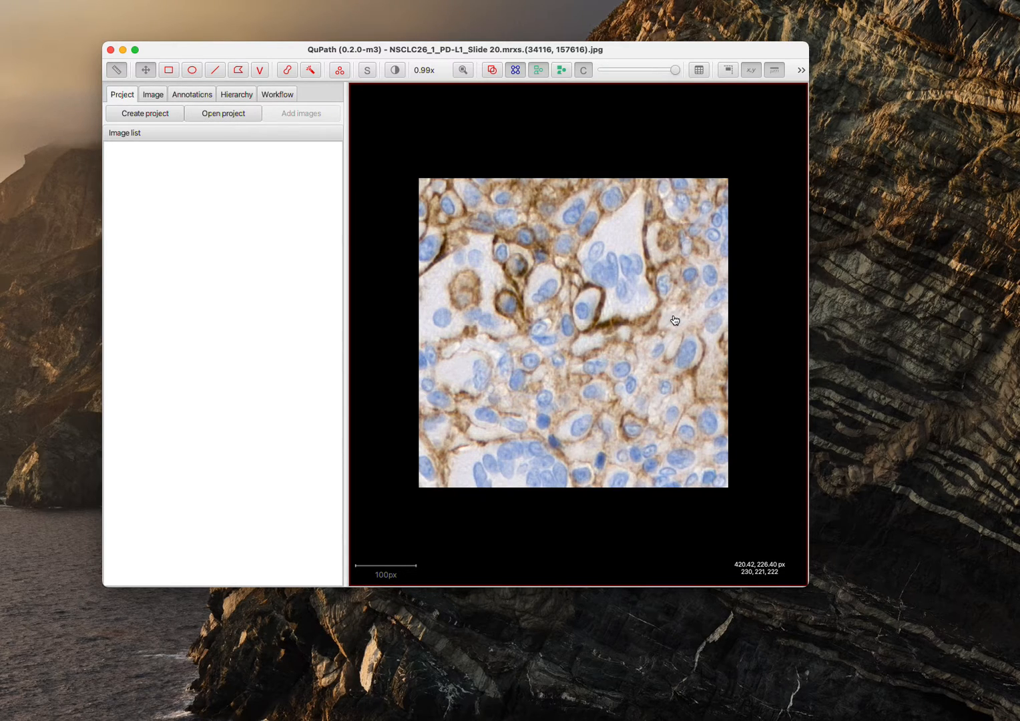
pyautogui.scroll(-2, 613, 340)
pyautogui.scroll(5, 612, 339)
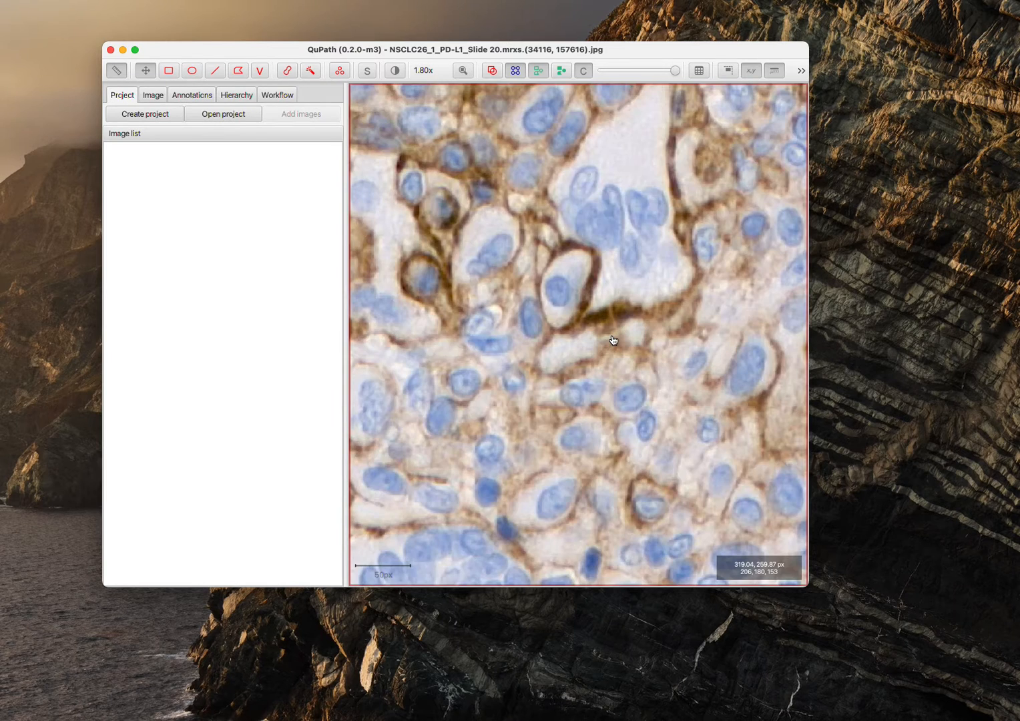
pyautogui.scroll(-2, 613, 339)
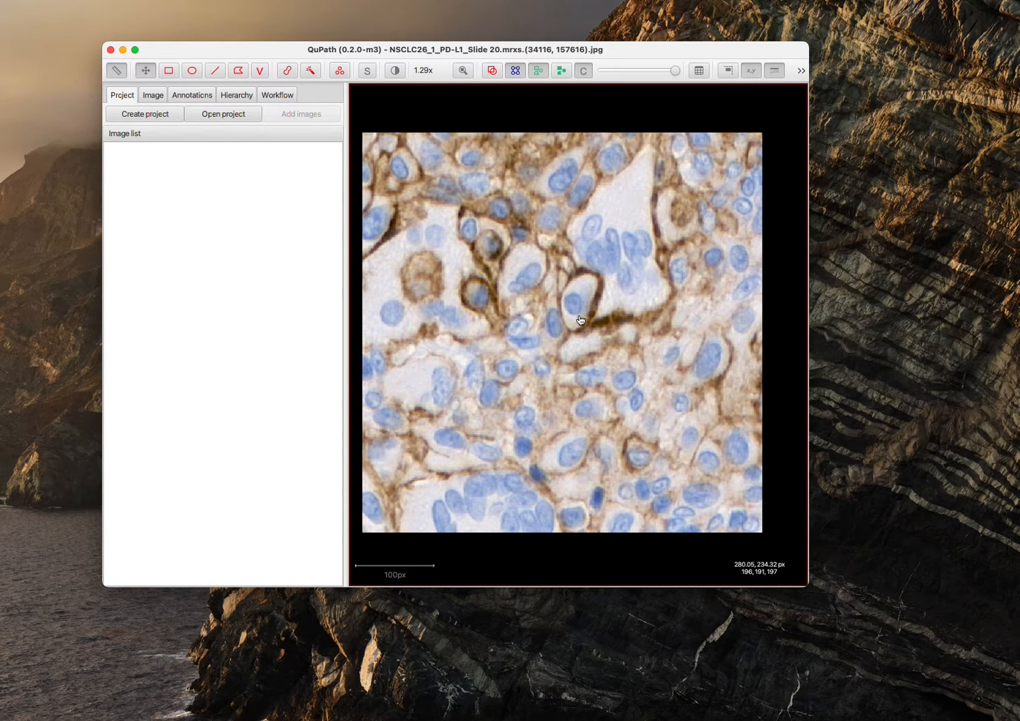
pyautogui.scroll(-1, 577, 323)
pyautogui.scroll(1, 576, 323)
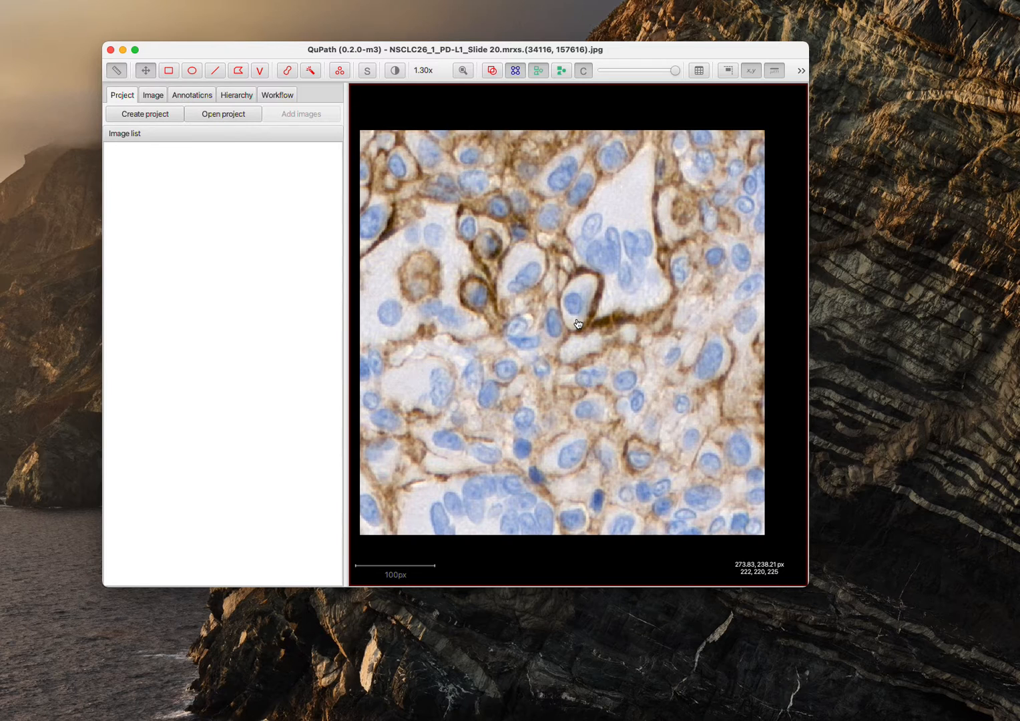
pyautogui.scroll(-4, 577, 323)
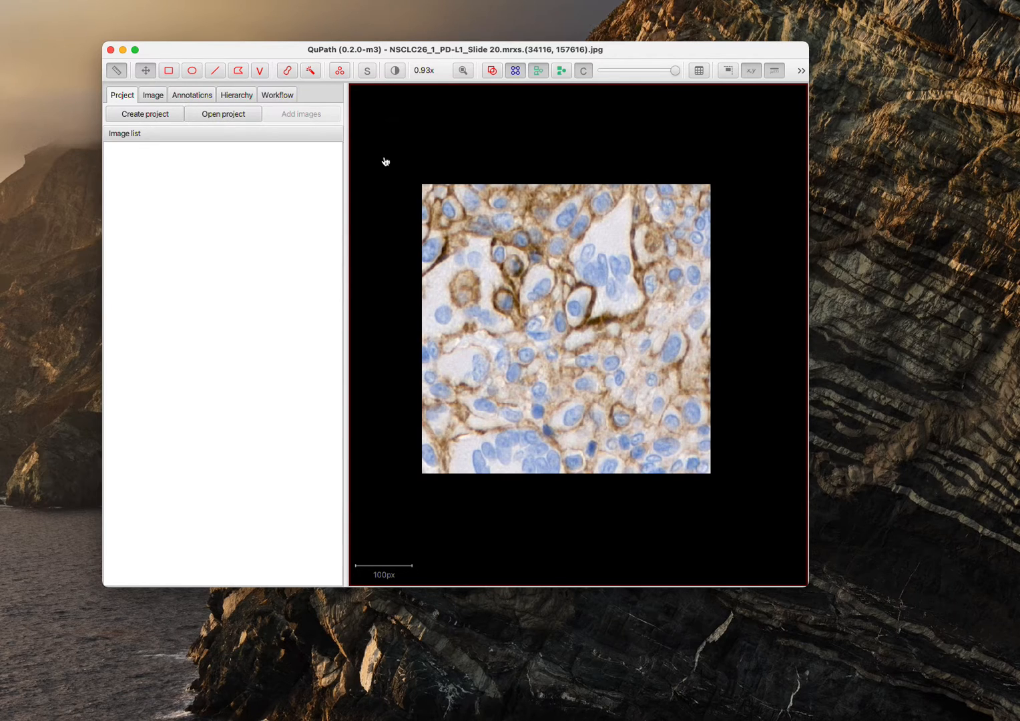
# Start the point counting tool, move its window off the image, and add a point set named IHC_pos.
pyautogui.click(339, 71)
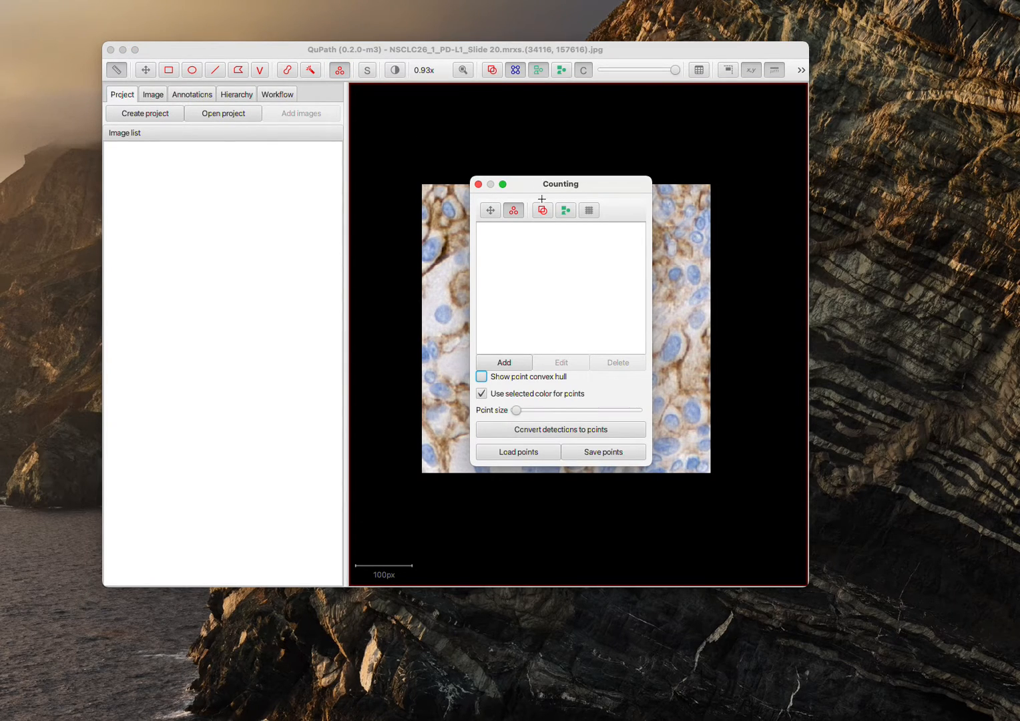
pyautogui.moveTo(527, 184); pyautogui.dragTo(186, 190)
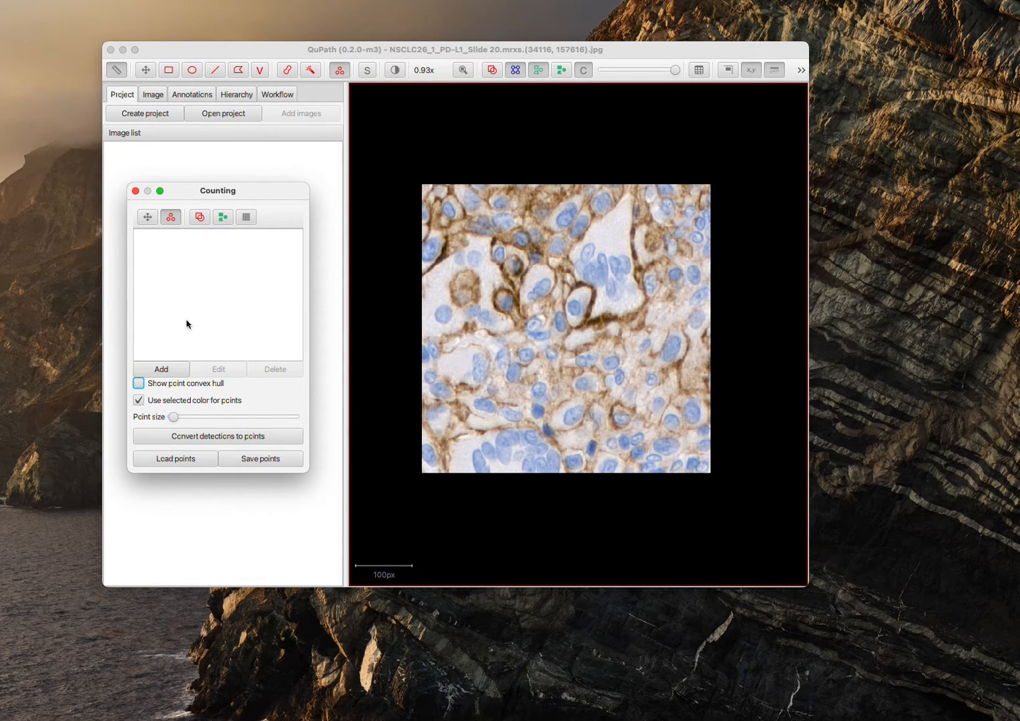
pyautogui.click(166, 367)
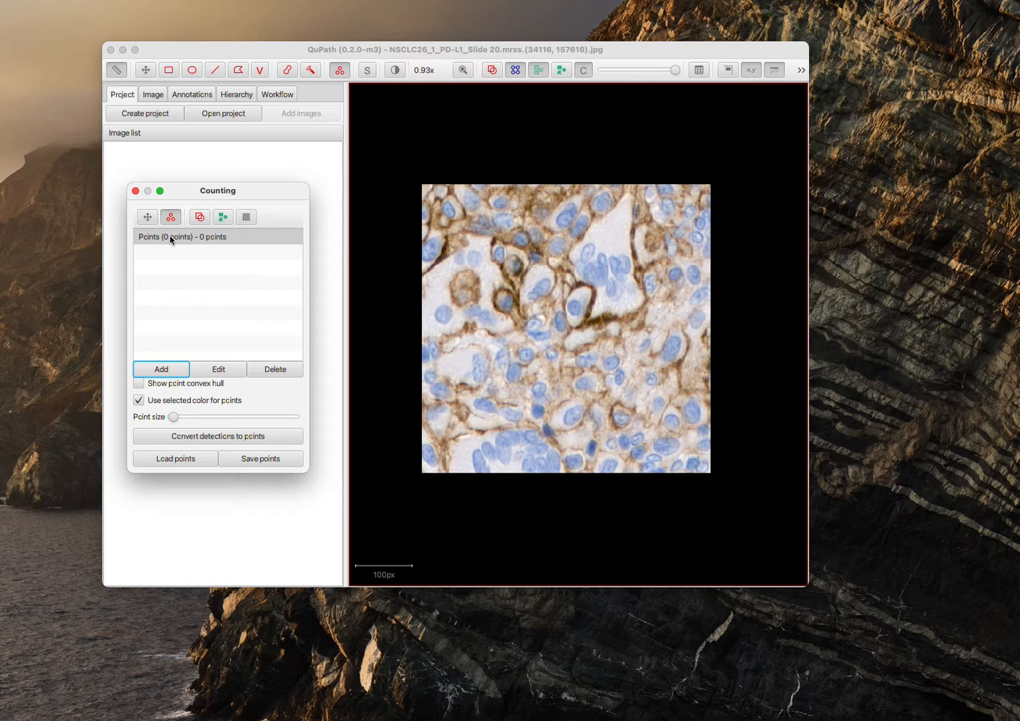
pyautogui.doubleClick(172, 236)
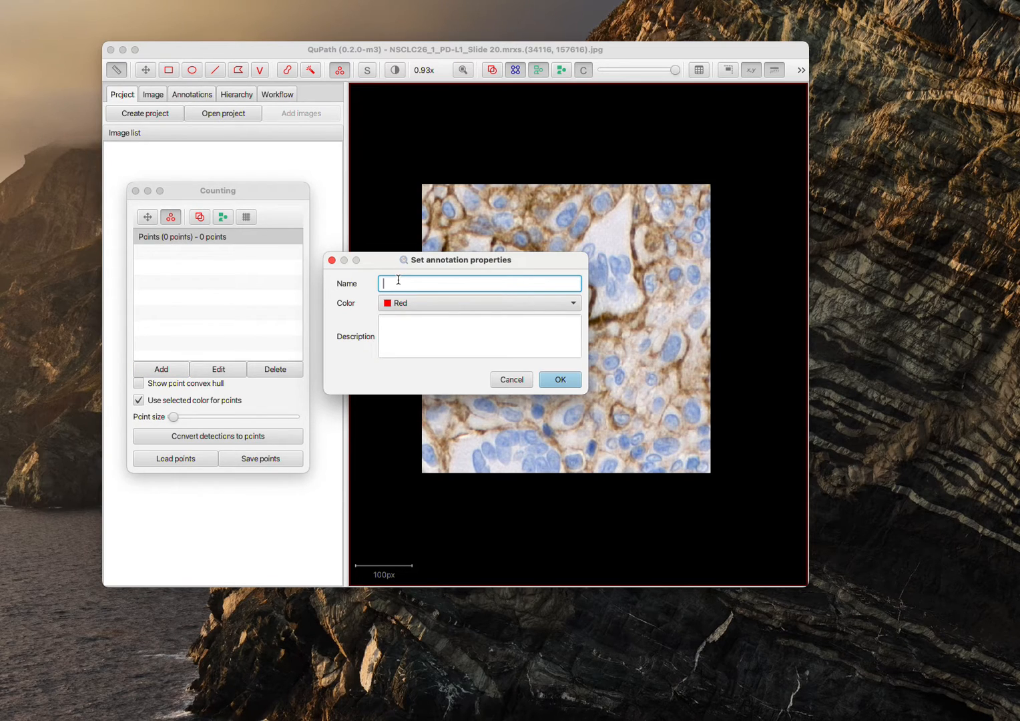
pyautogui.write('IHC_pos')
pyautogui.click(564, 379)
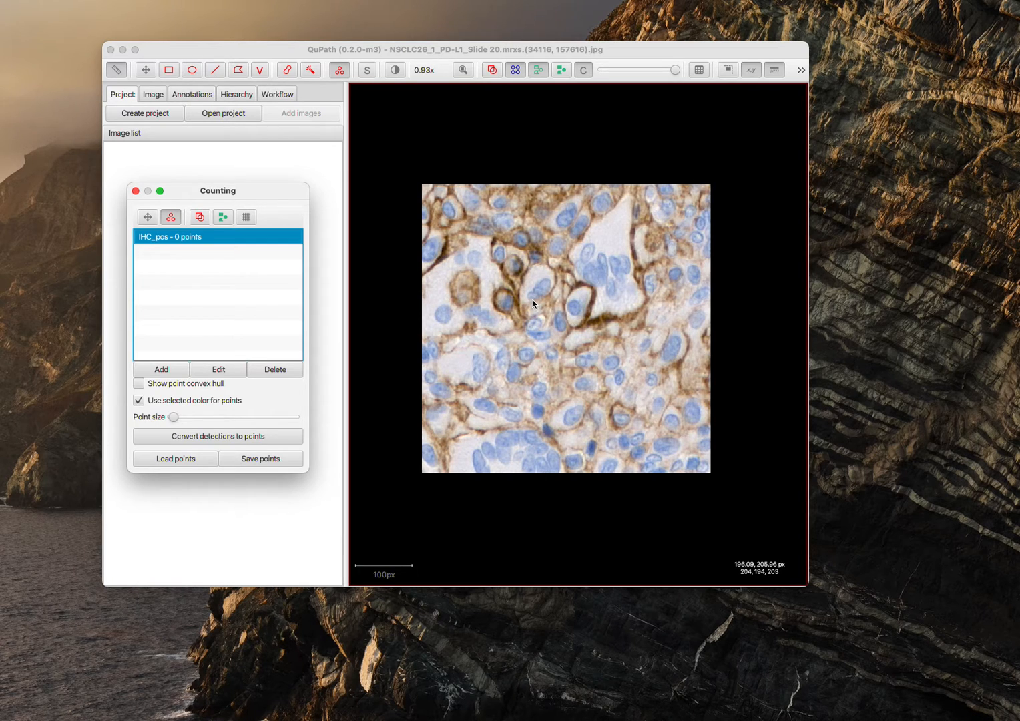
# Mark seven brown-stained cells in the upper half of the image with IHC_pos points.
pyautogui.click(505, 303)
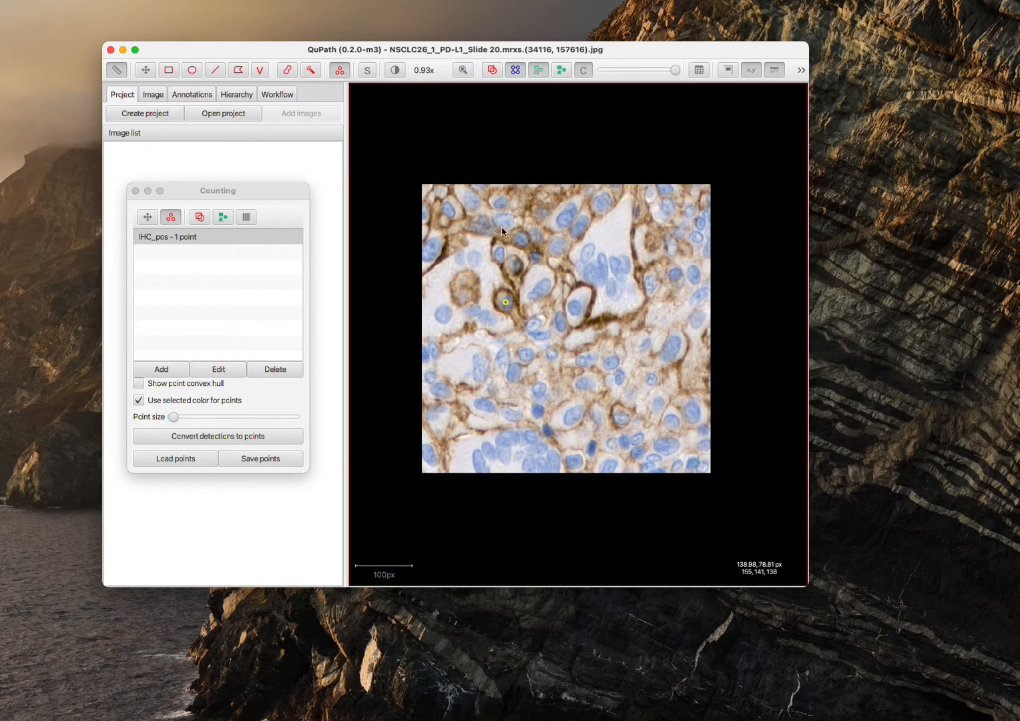
pyautogui.click(522, 239)
pyautogui.click(499, 254)
pyautogui.click(563, 219)
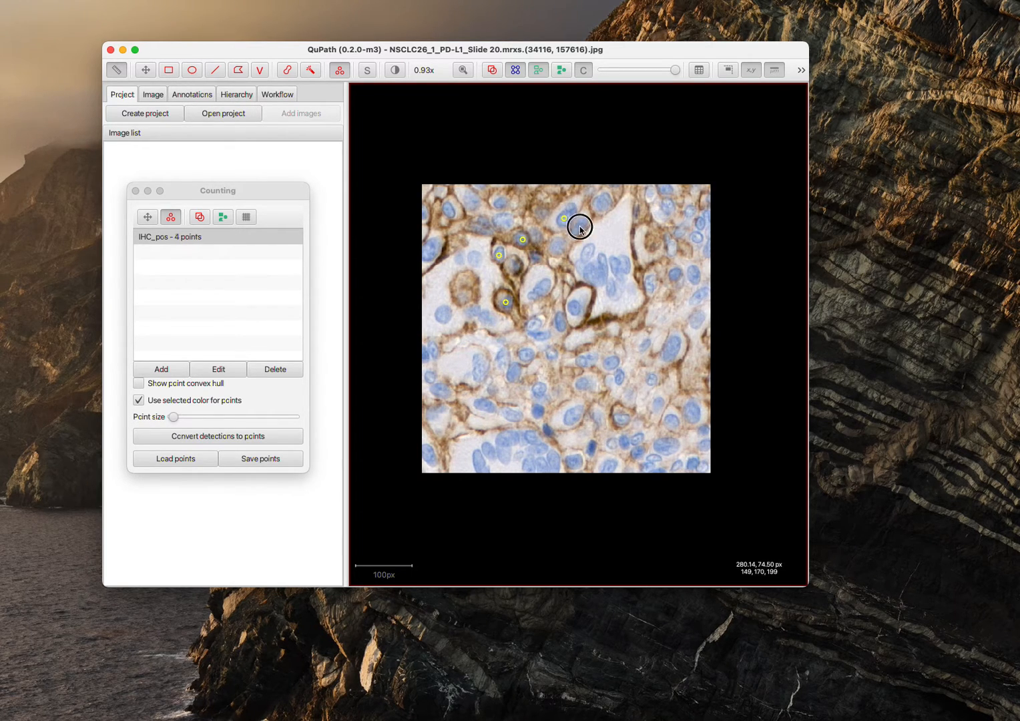
pyautogui.click(557, 248)
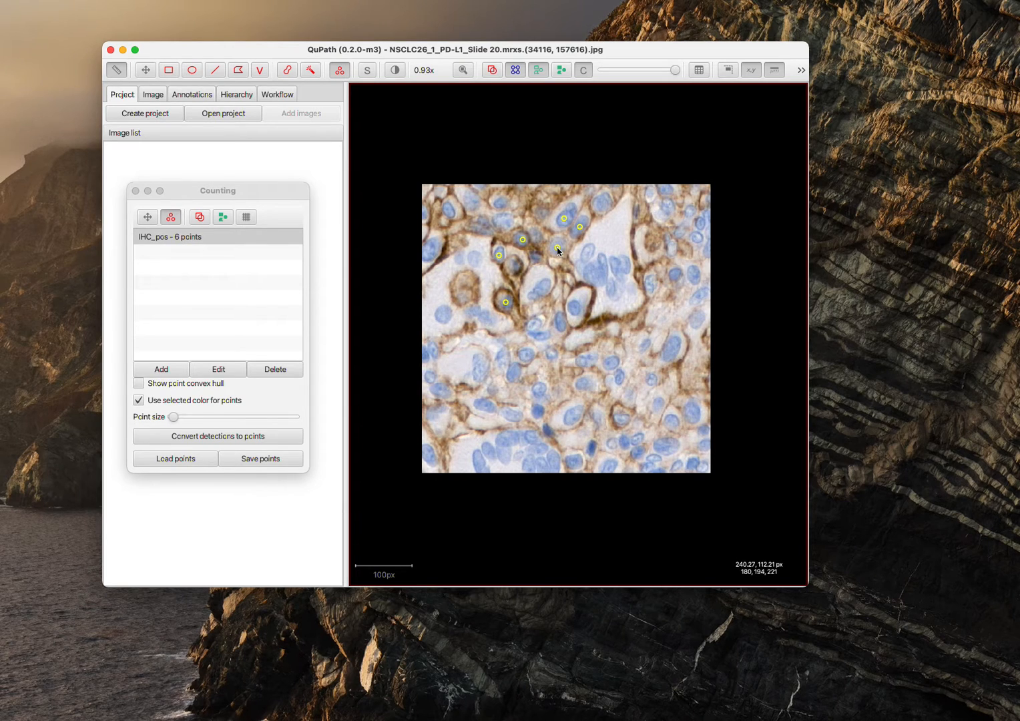
pyautogui.click(574, 309)
pyautogui.click(575, 312)
# Add a second point set named IHC_neg with the color Blue.
pyautogui.click(168, 369)
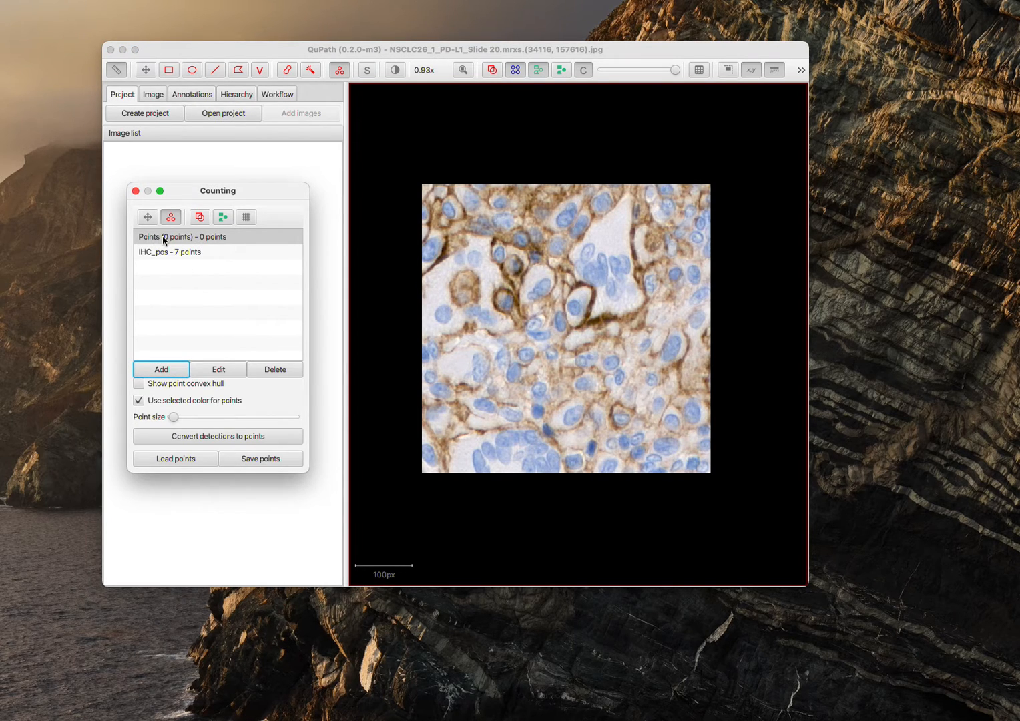
pyautogui.doubleClick(163, 239)
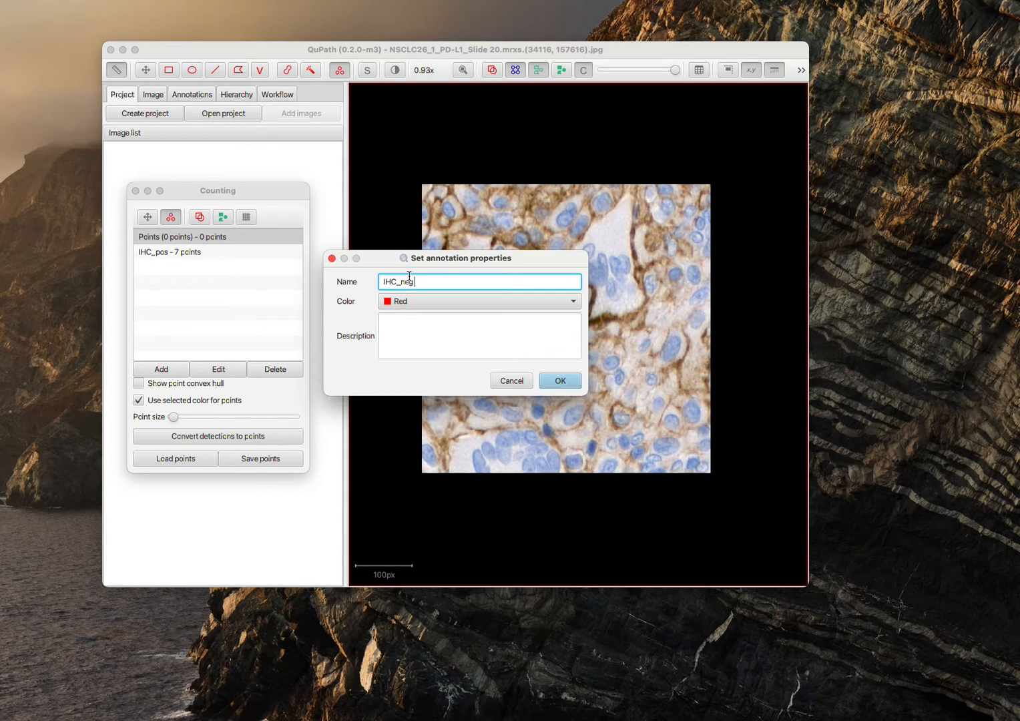
pyautogui.click(413, 302)
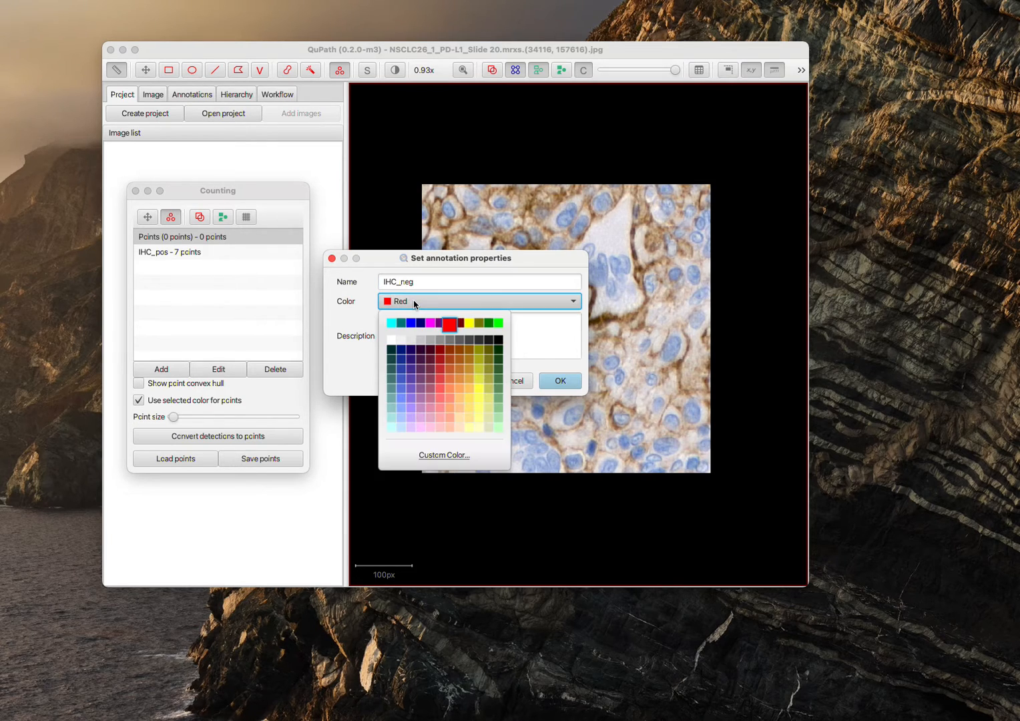
pyautogui.click(410, 322)
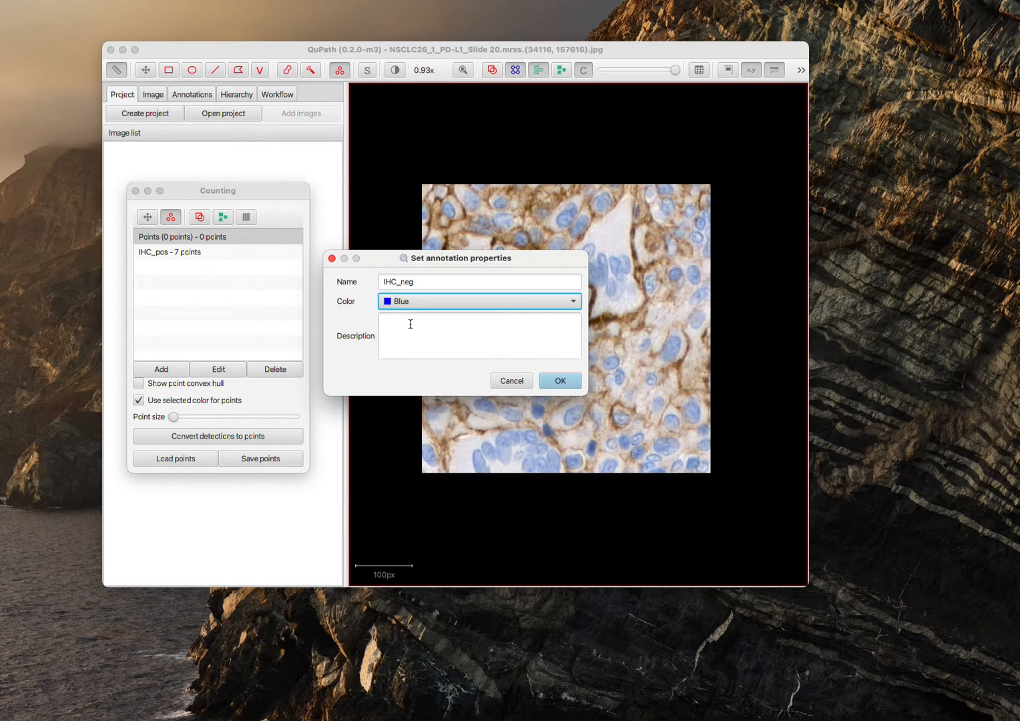
pyautogui.click(411, 324)
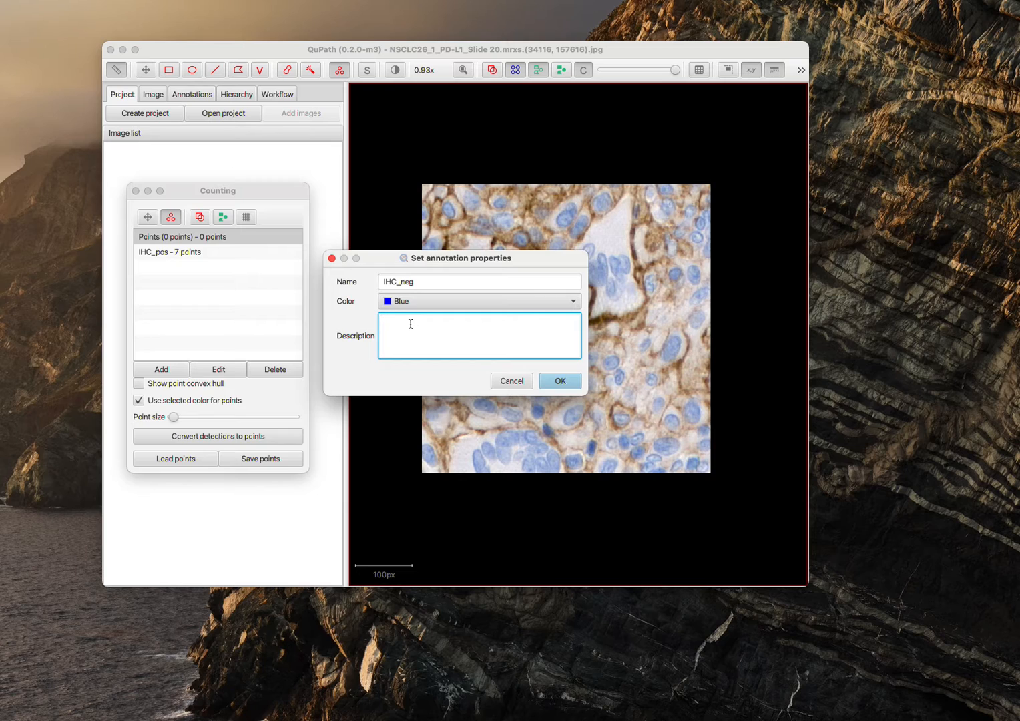
pyautogui.click(425, 281)
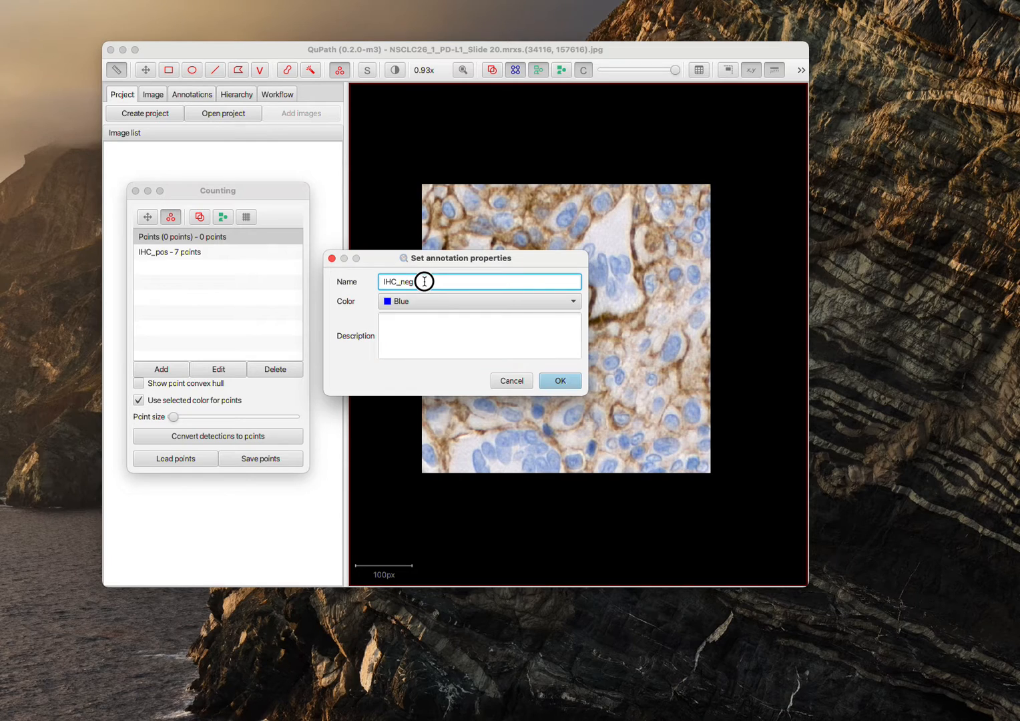
pyautogui.moveTo(424, 281); pyautogui.dragTo(365, 281)
pyautogui.click(556, 380)
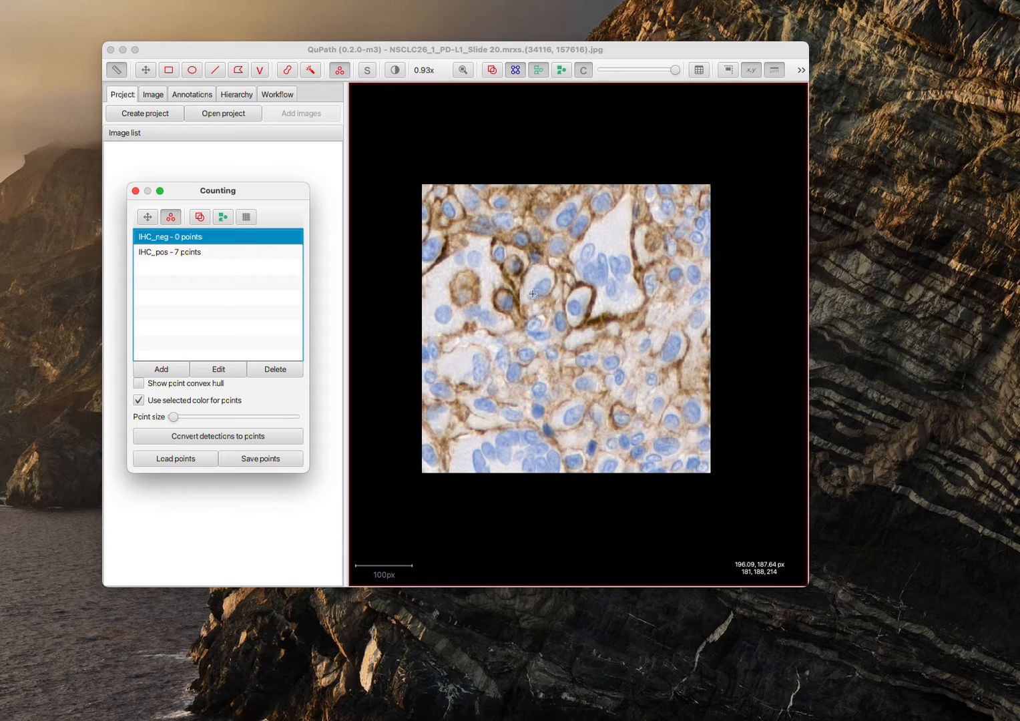
# Mark six nuclei in the unstained cluster at the image's lower edge with IHC_neg points and show all annotations.
pyautogui.click(476, 461)
pyautogui.click(489, 451)
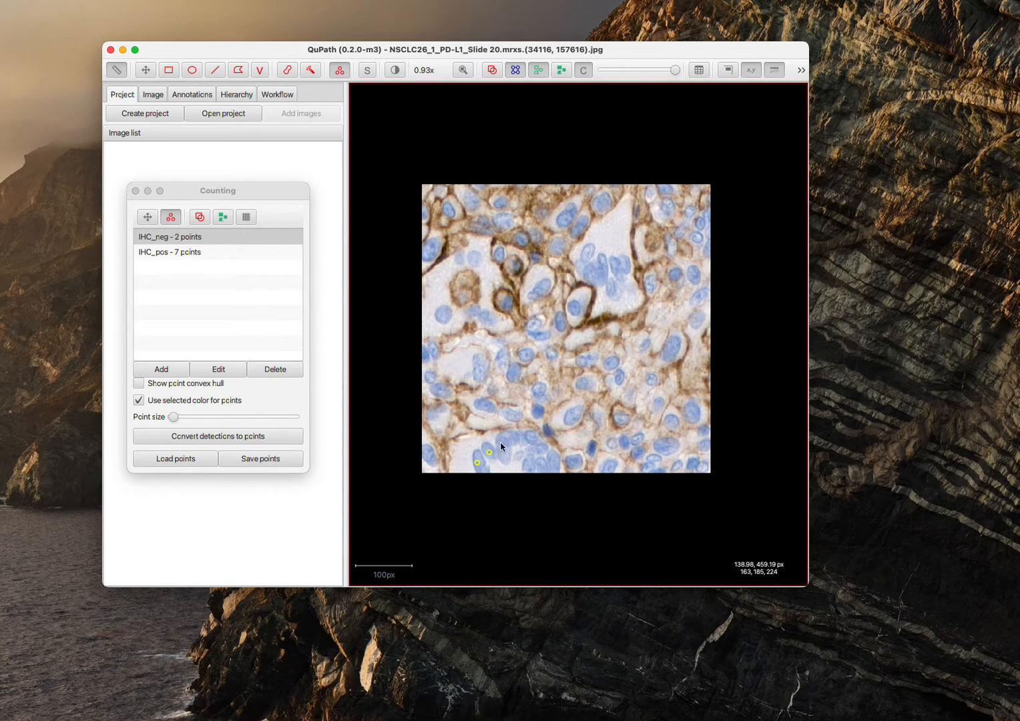
pyautogui.click(506, 439)
pyautogui.click(505, 452)
pyautogui.click(532, 437)
pyautogui.click(542, 448)
pyautogui.click(198, 218)
pyautogui.click(198, 218)
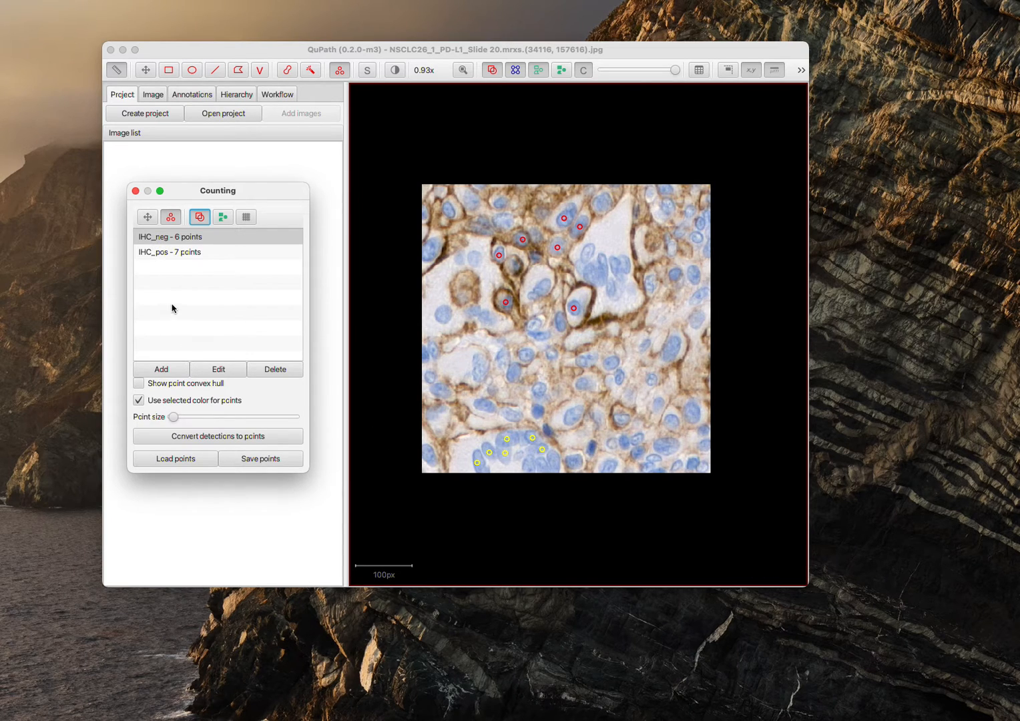
pyautogui.click(174, 367)
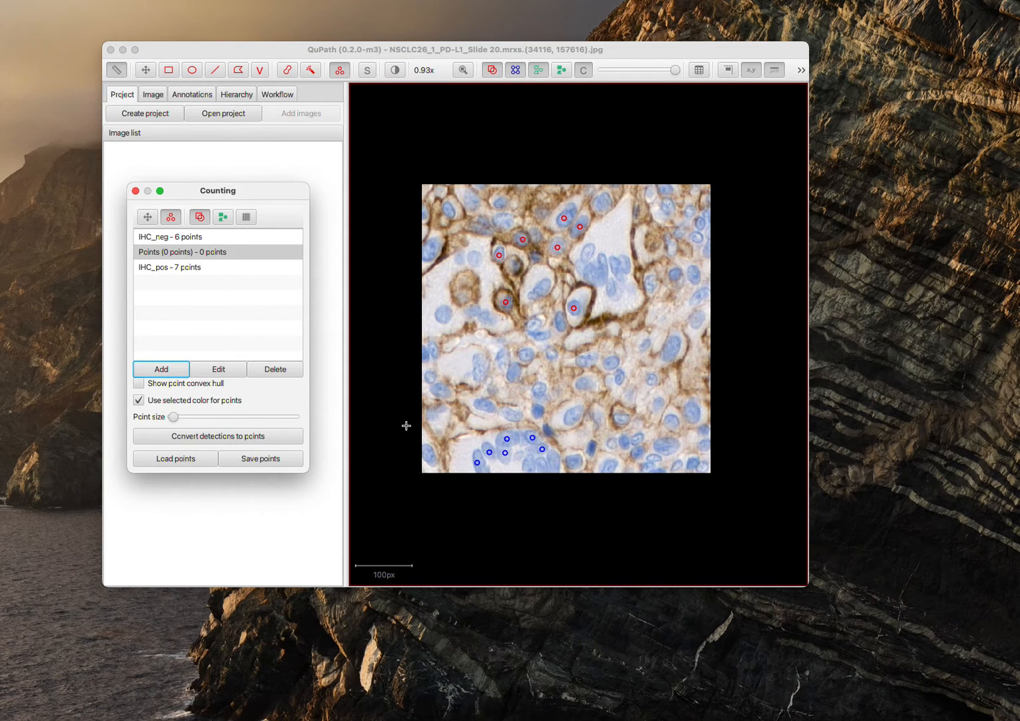
pyautogui.click(206, 254)
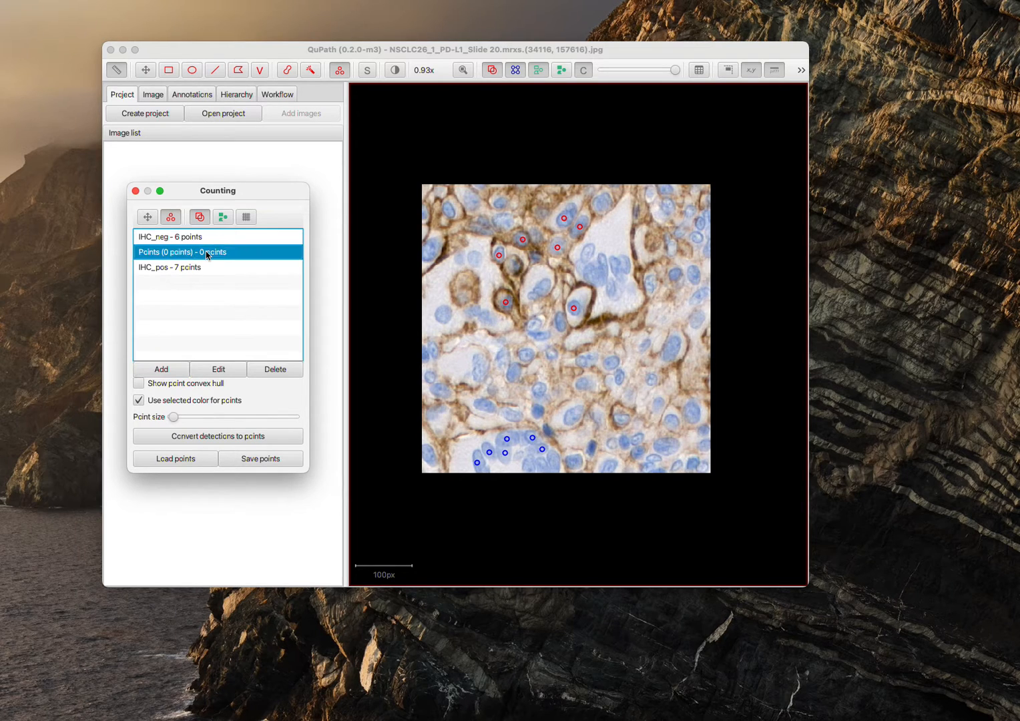
pyautogui.click(271, 371)
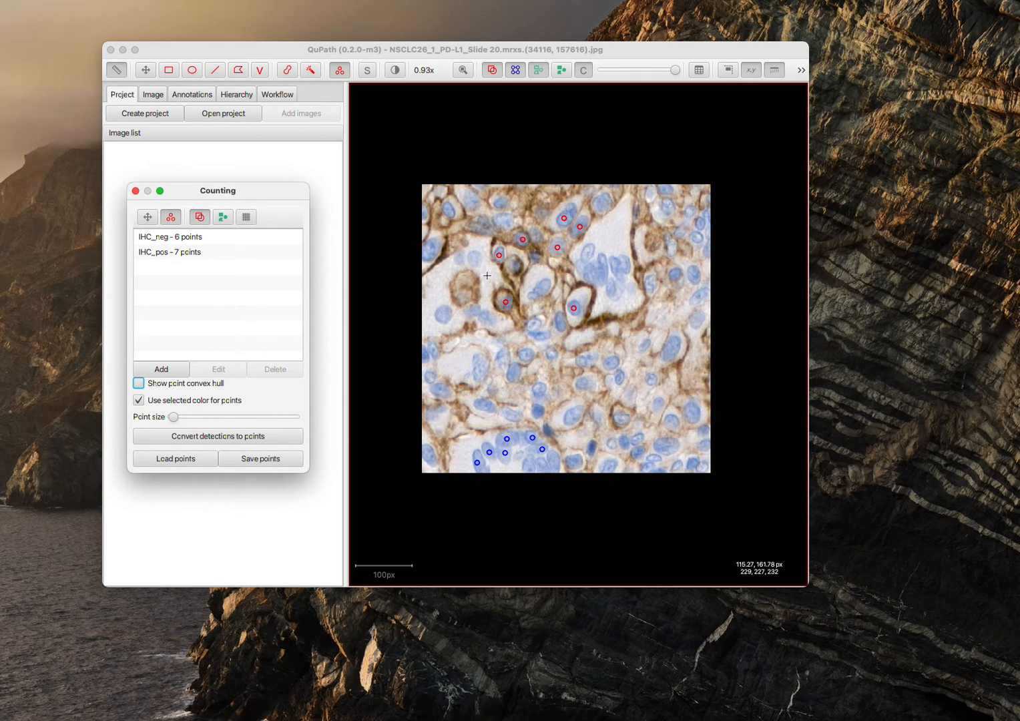
# Save the points as a zip file on the Desktop under the suggested file name.
pyautogui.click(260, 460)
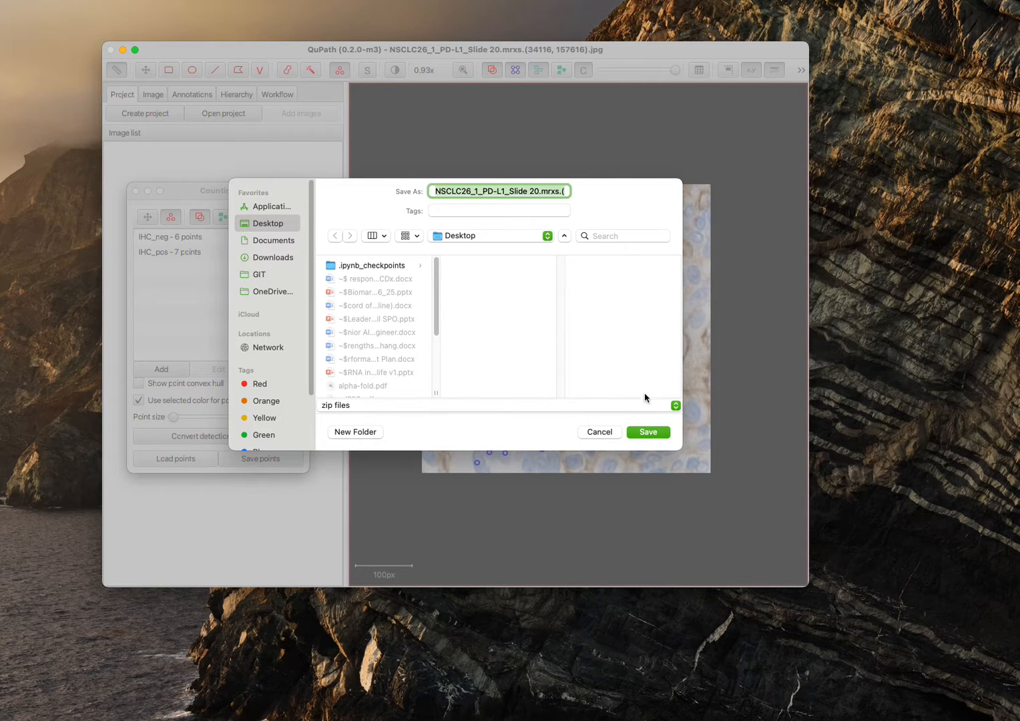
pyautogui.click(650, 432)
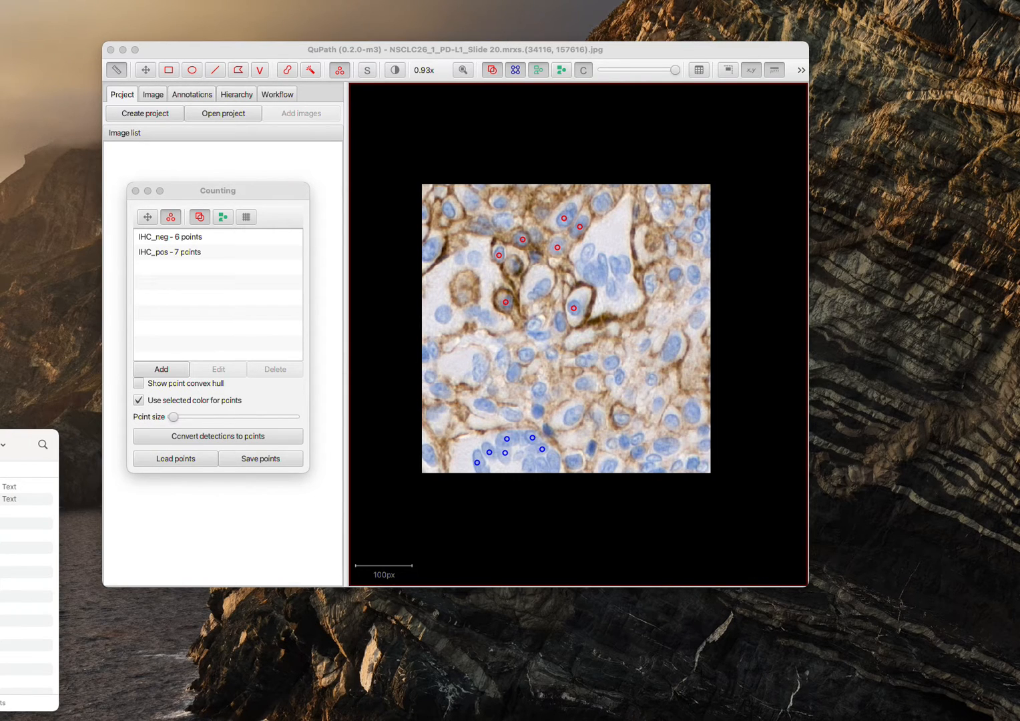
# Open Points 1.txt from the exported points folder in Finder, examine its name, color and coordinate lines, and close it.
pyautogui.moveTo(0, 434); pyautogui.dragTo(300, 217)
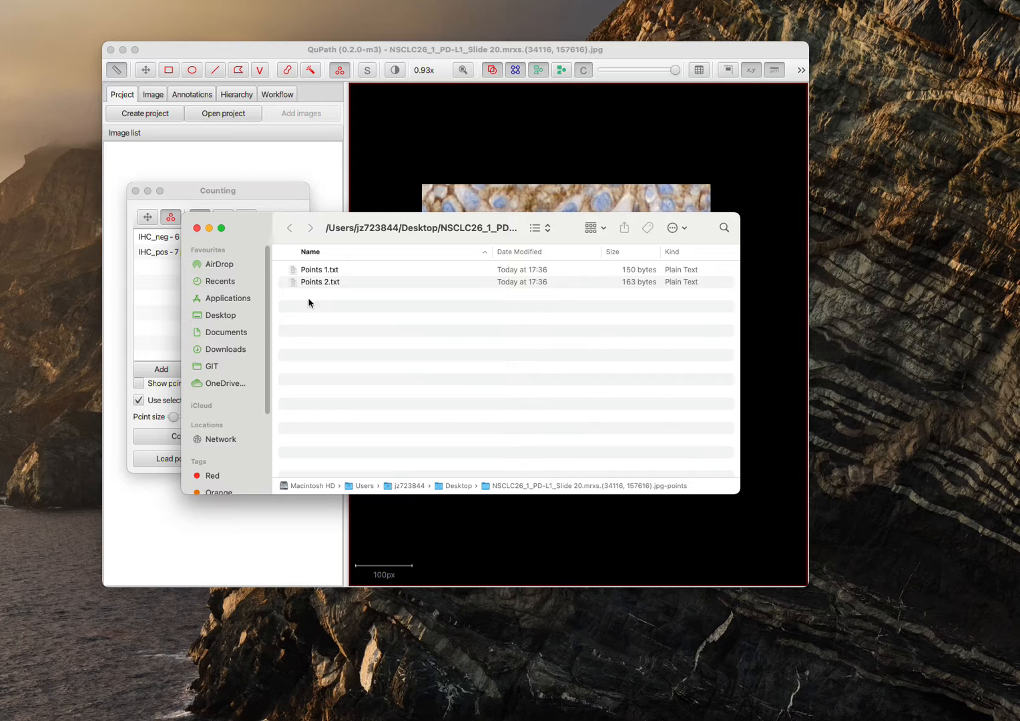
pyautogui.doubleClick(333, 270)
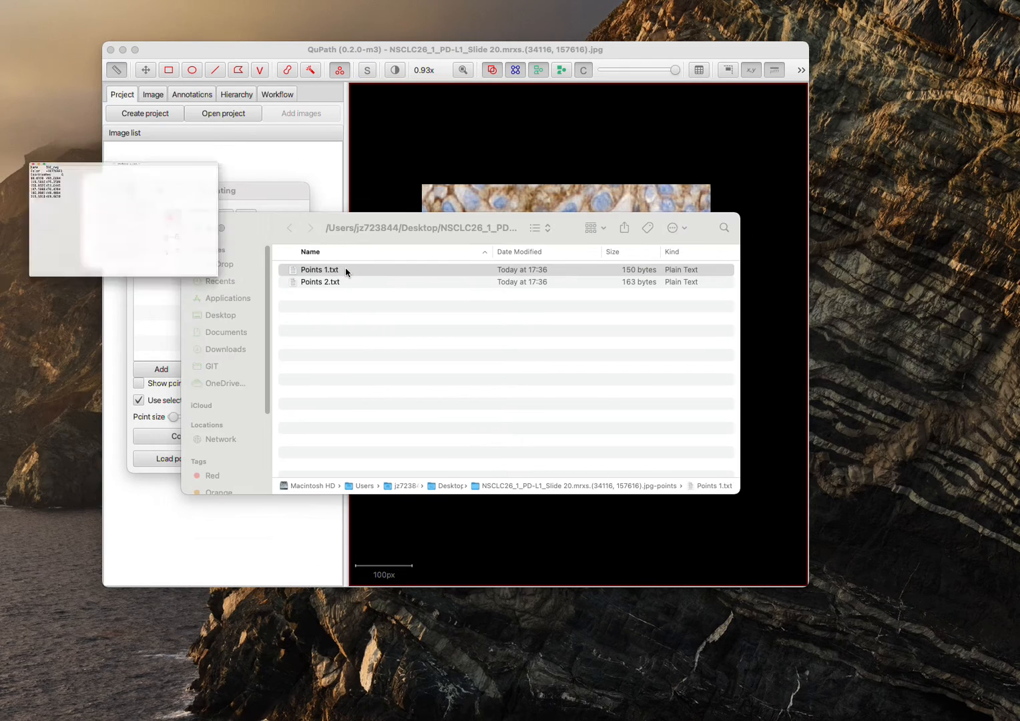
pyautogui.moveTo(64, 38); pyautogui.dragTo(712, 294)
pyautogui.moveTo(385, 304); pyautogui.dragTo(339, 325)
pyautogui.click(433, 326)
pyautogui.moveTo(432, 333); pyautogui.dragTo(346, 334)
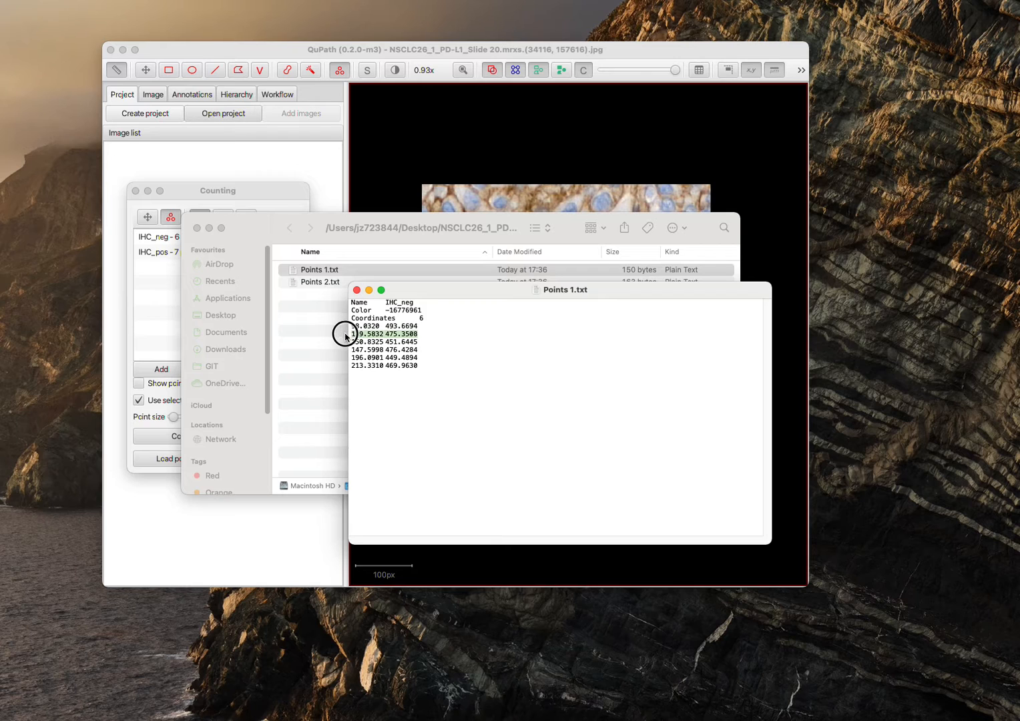
pyautogui.moveTo(431, 344); pyautogui.dragTo(333, 346)
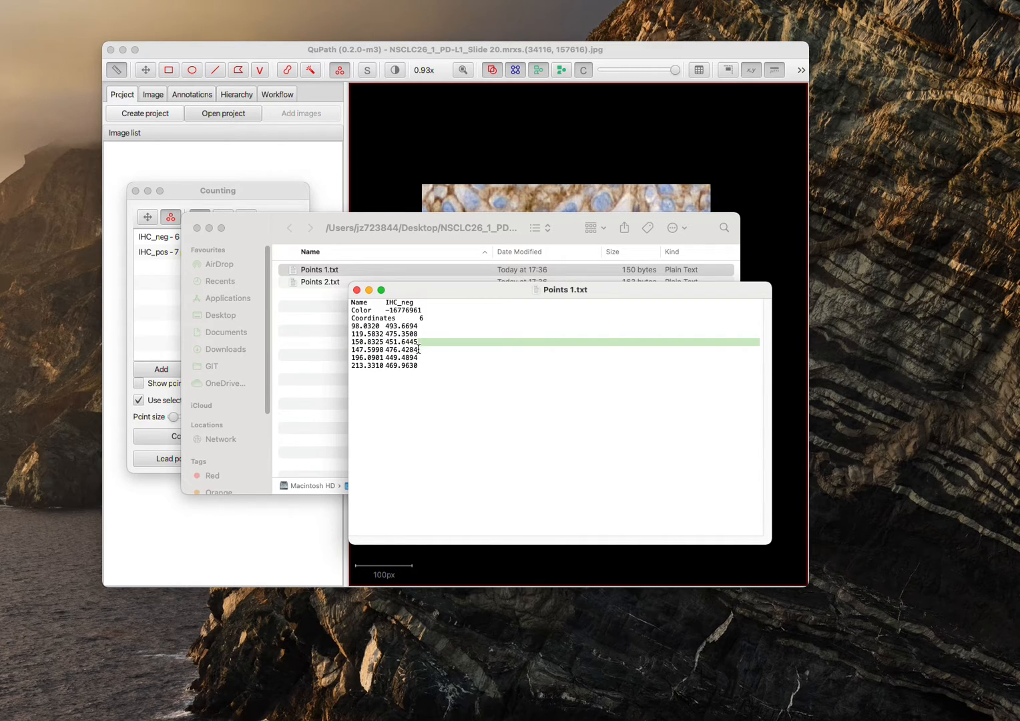
pyautogui.moveTo(418, 349); pyautogui.dragTo(354, 349)
pyautogui.click(401, 360)
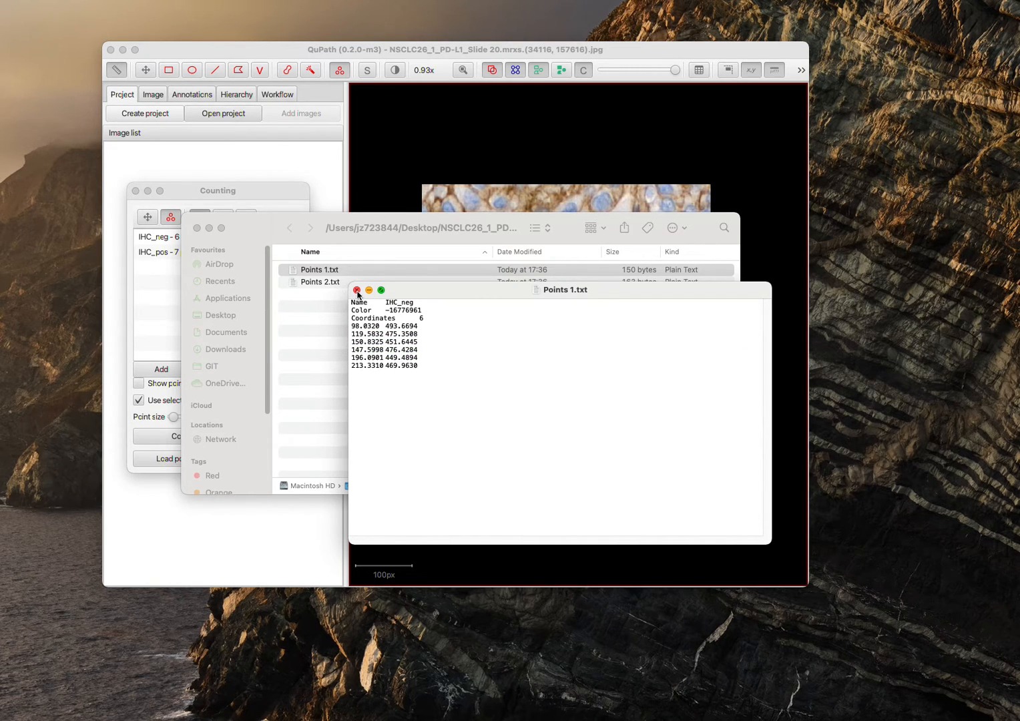
pyautogui.click(357, 291)
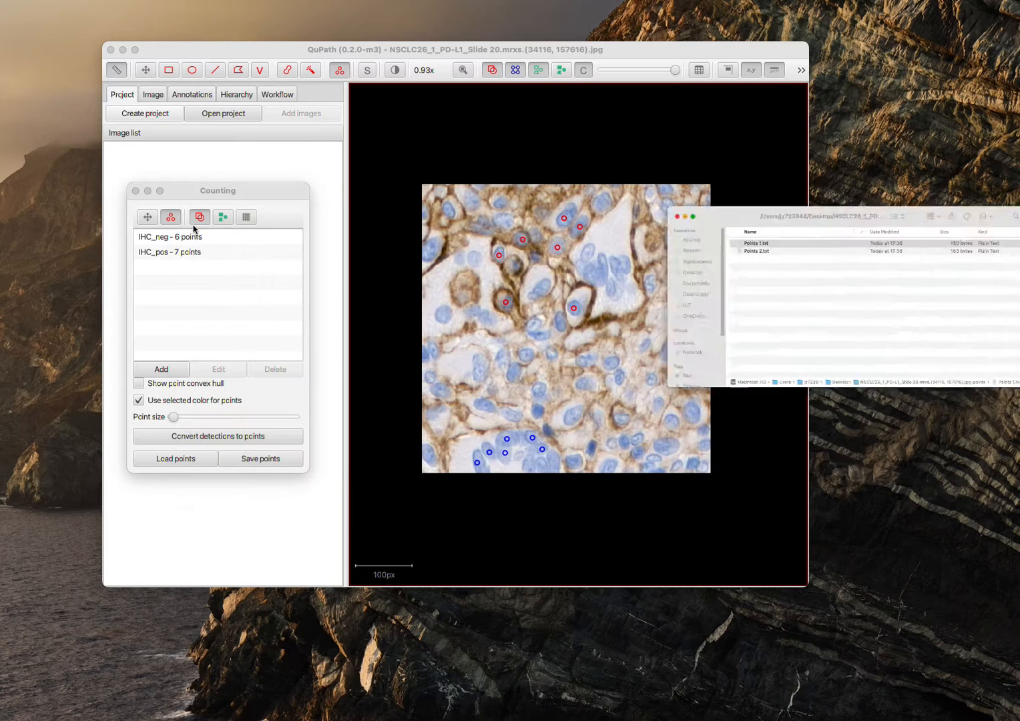